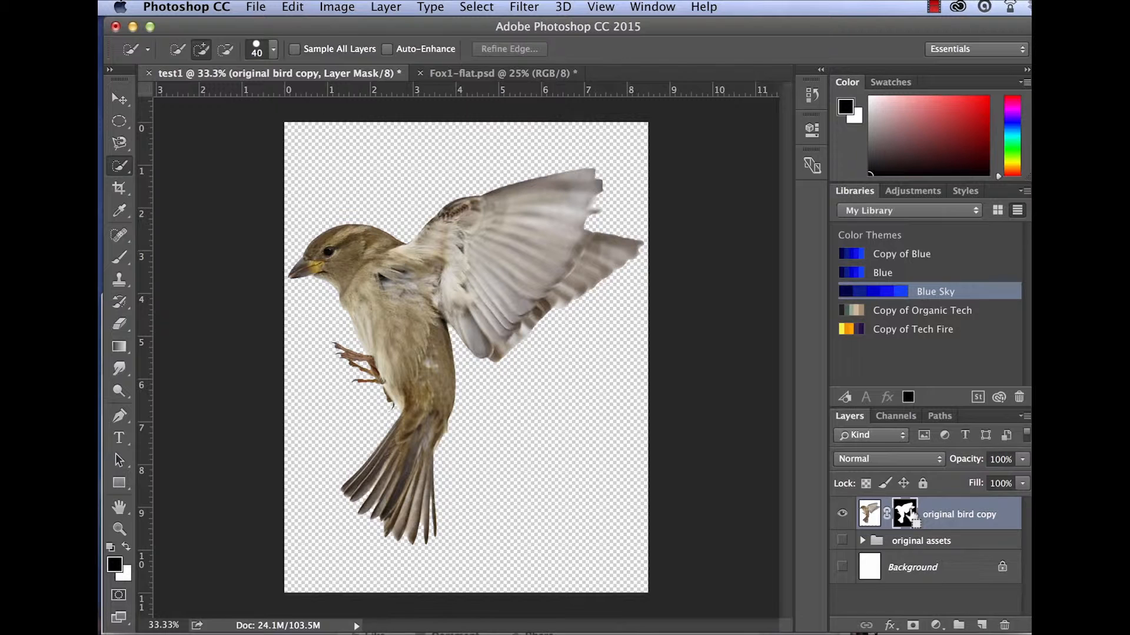
Select the bird layer's mask and add a Levels adjustment layer above it.
left_click(911, 519, "super")
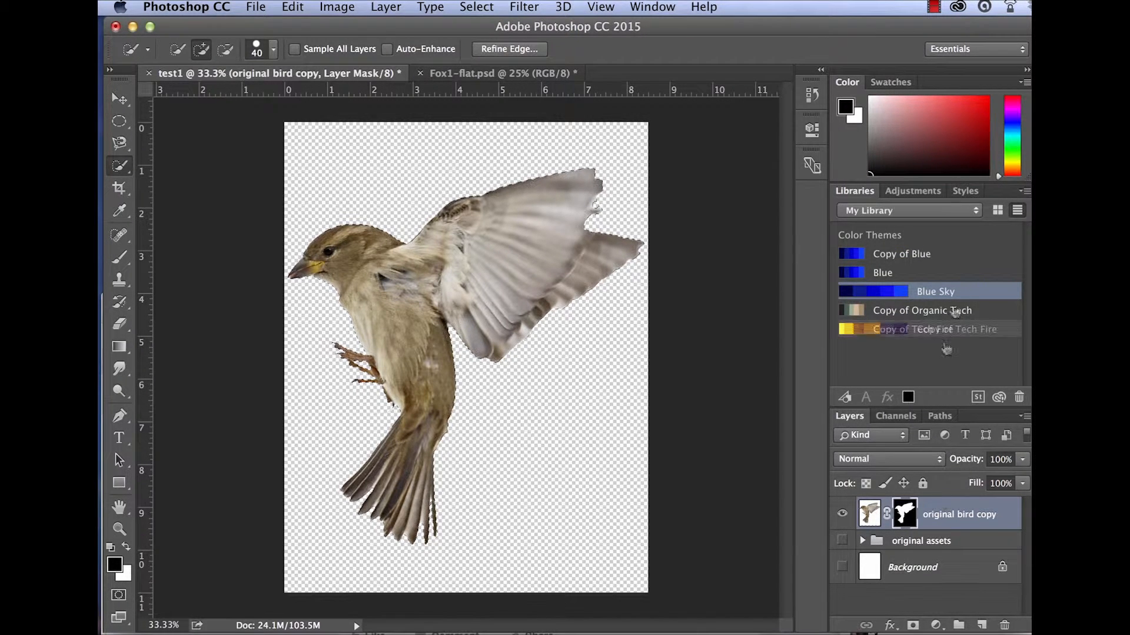
left_click(905, 190)
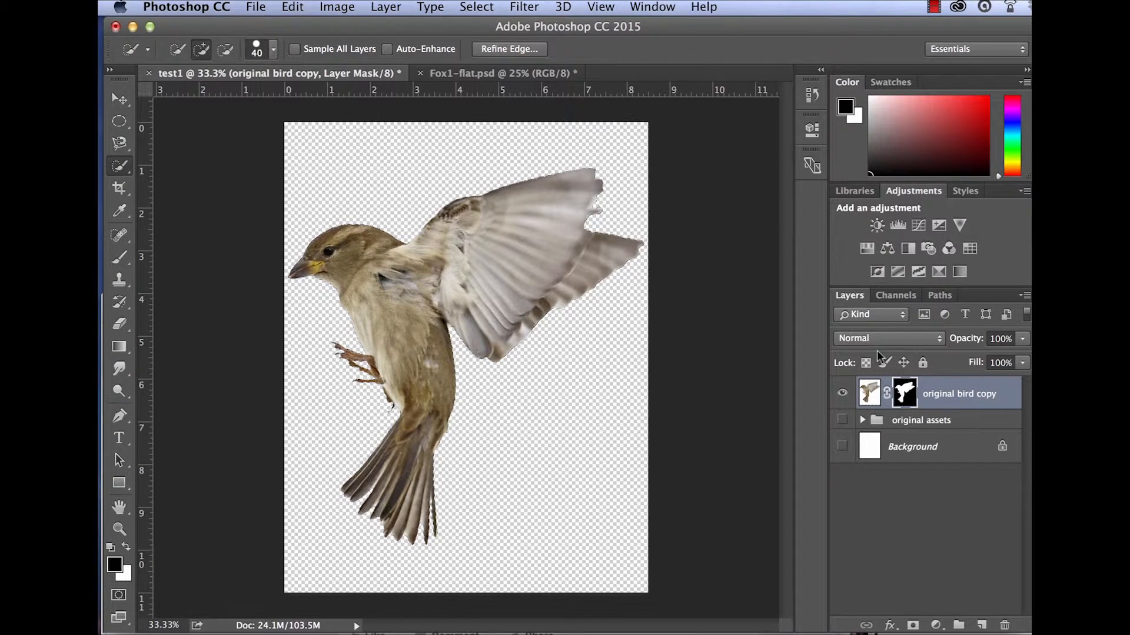
left_click(895, 227)
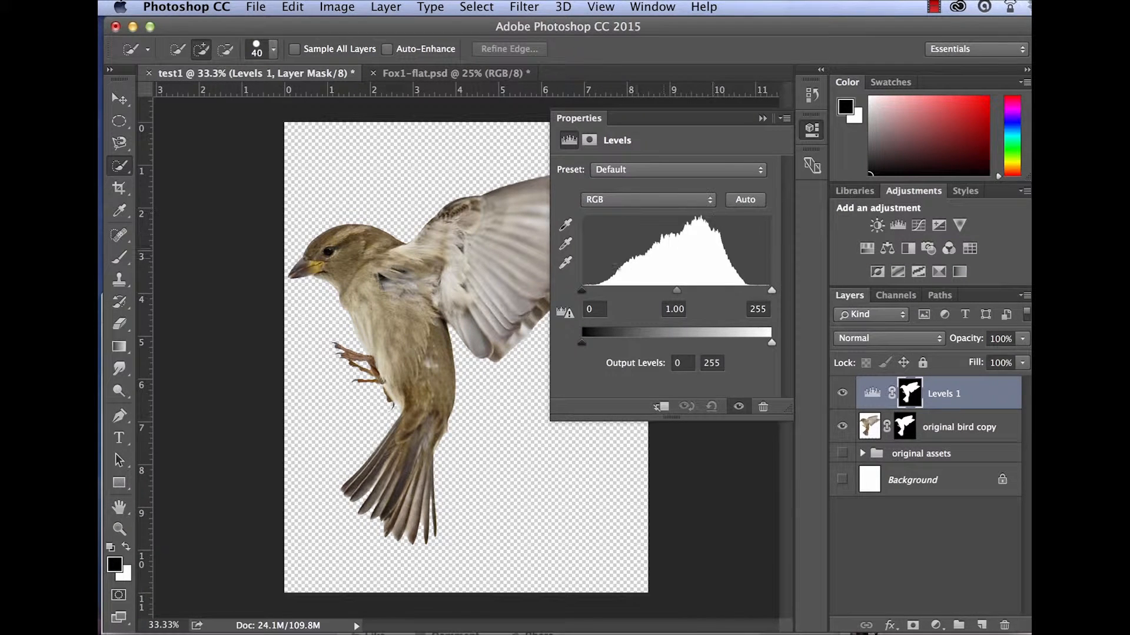
Darken the Levels midtones to 0.35, then reset the midtone value to 1.
mouse_move(580, 290)
left_mouse_down()
mouse_move(617, 287)
mouse_move(580, 289)
left_mouse_up()
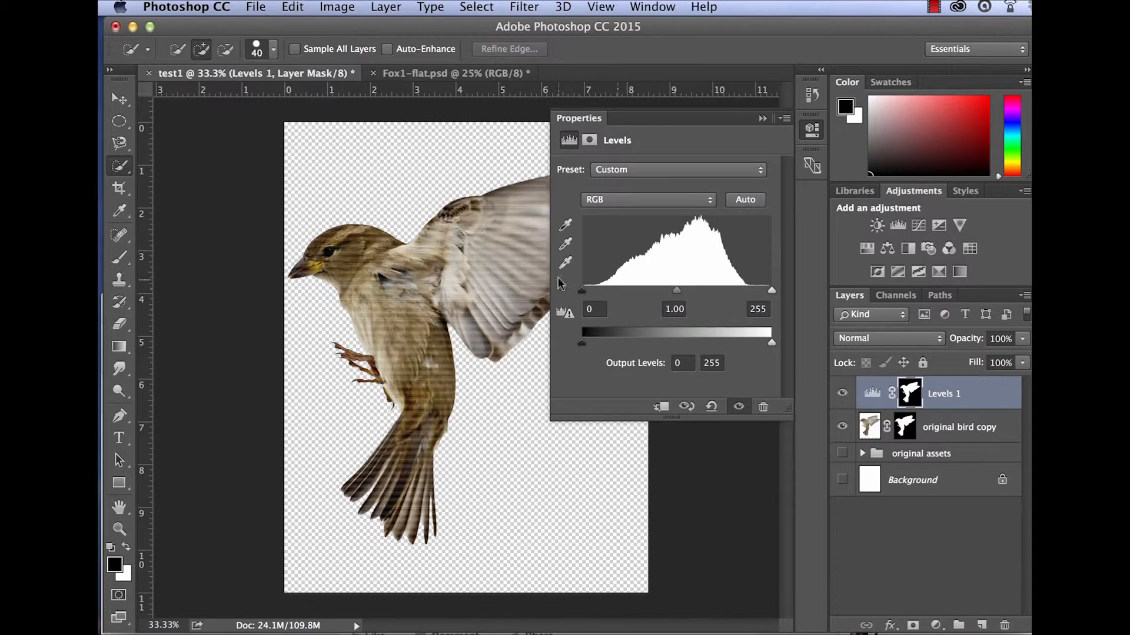
left_click_drag(770, 290, 798, 282)
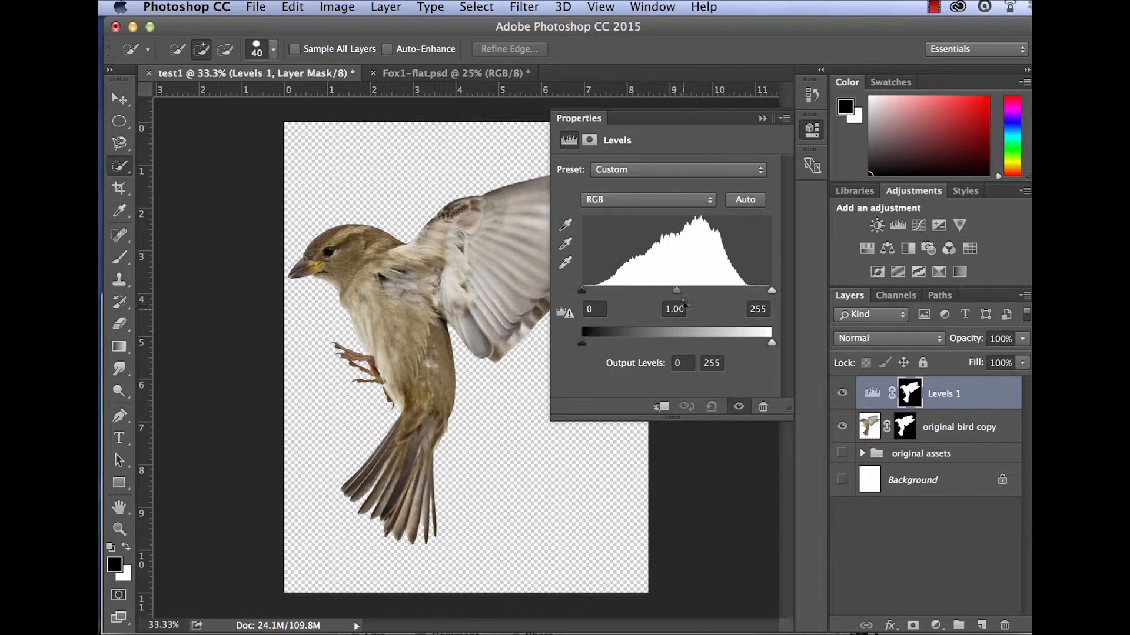
left_click_drag(675, 288, 730, 292)
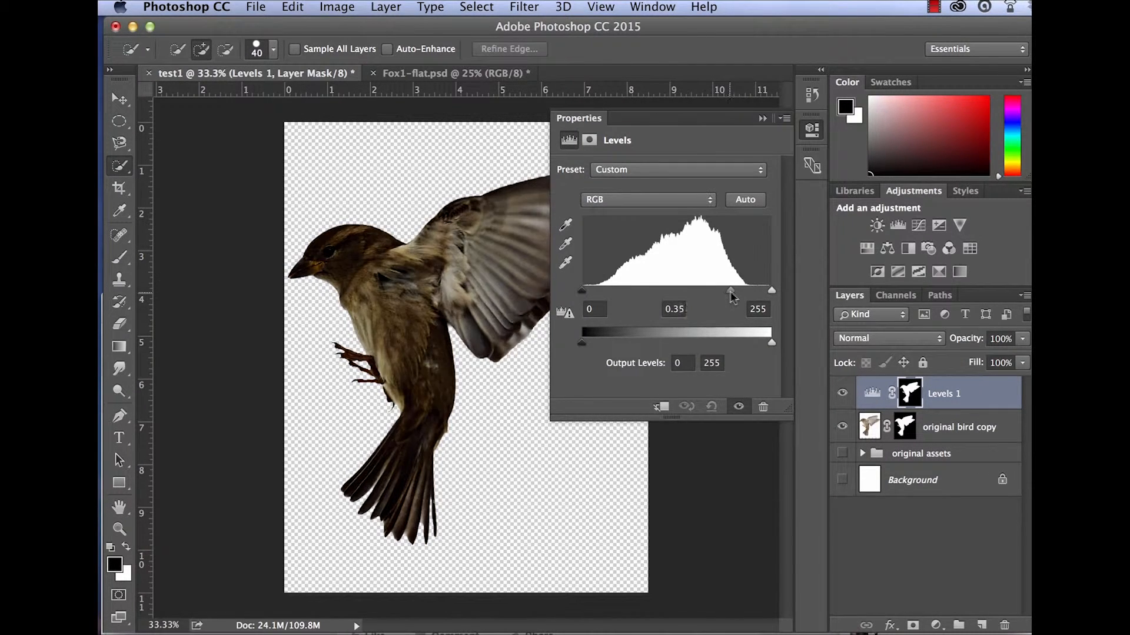
double_click(674, 309)
type("1")
key("Return")
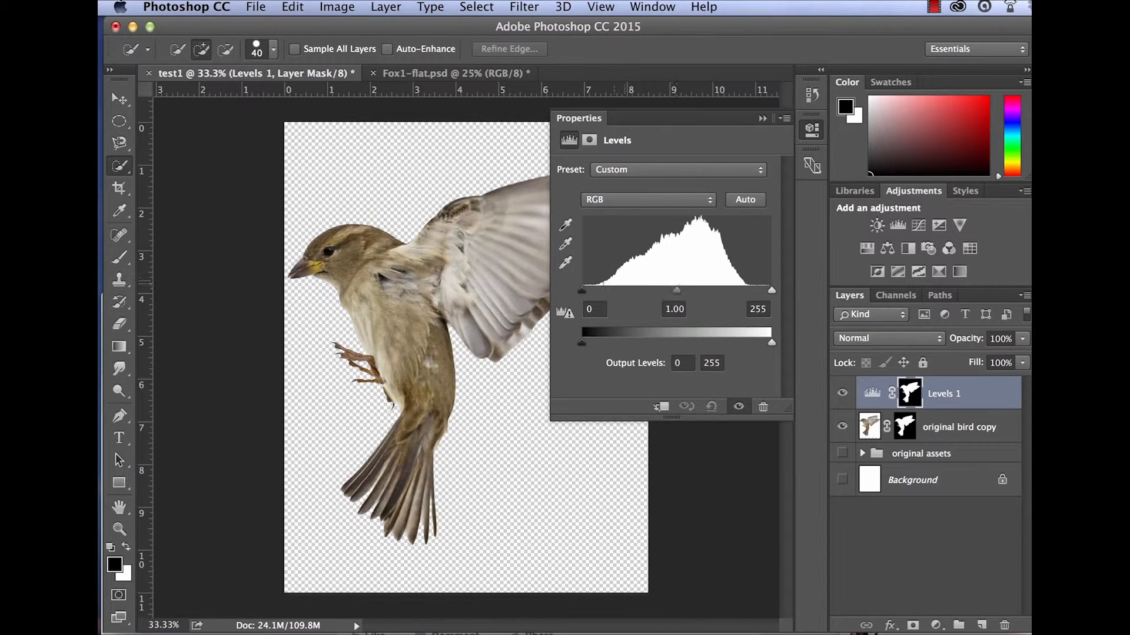
Adjust the Levels input sliders to black point 78, midtones 1.53 and white point 210.
left_click_drag(581, 291, 626, 292)
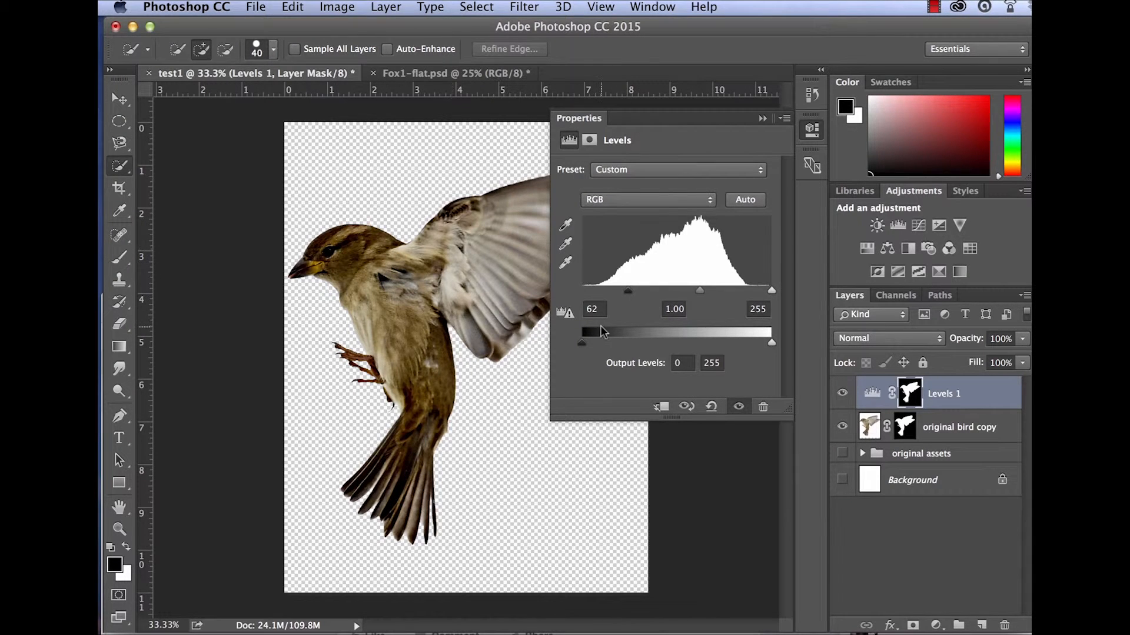
left_click(626, 289)
left_click_drag(698, 290, 675, 291)
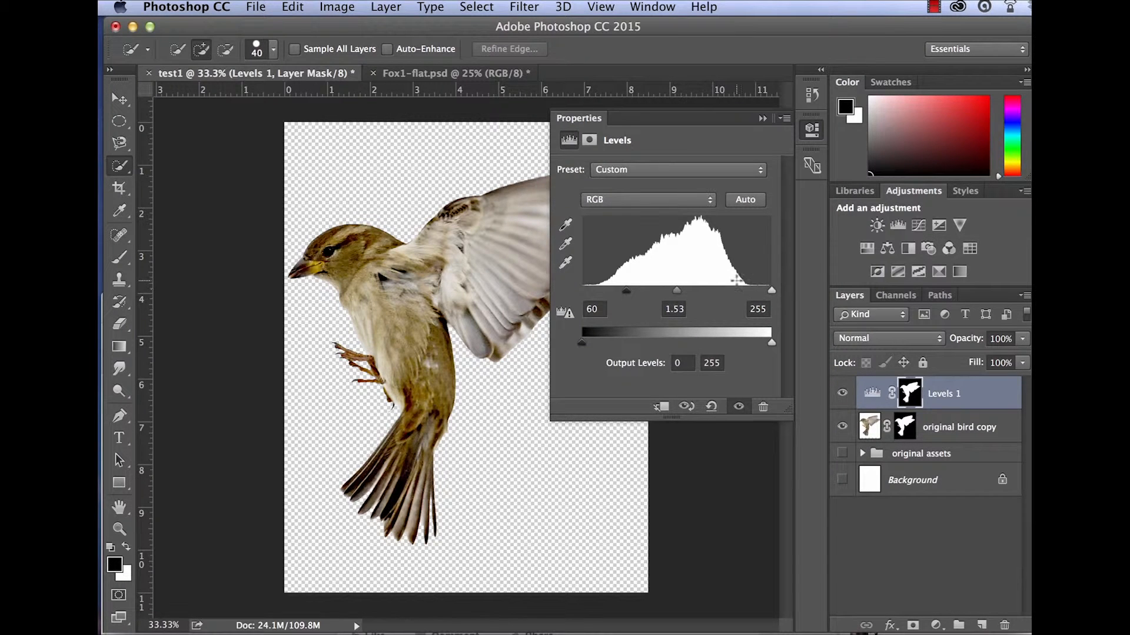
left_click_drag(771, 291, 751, 292)
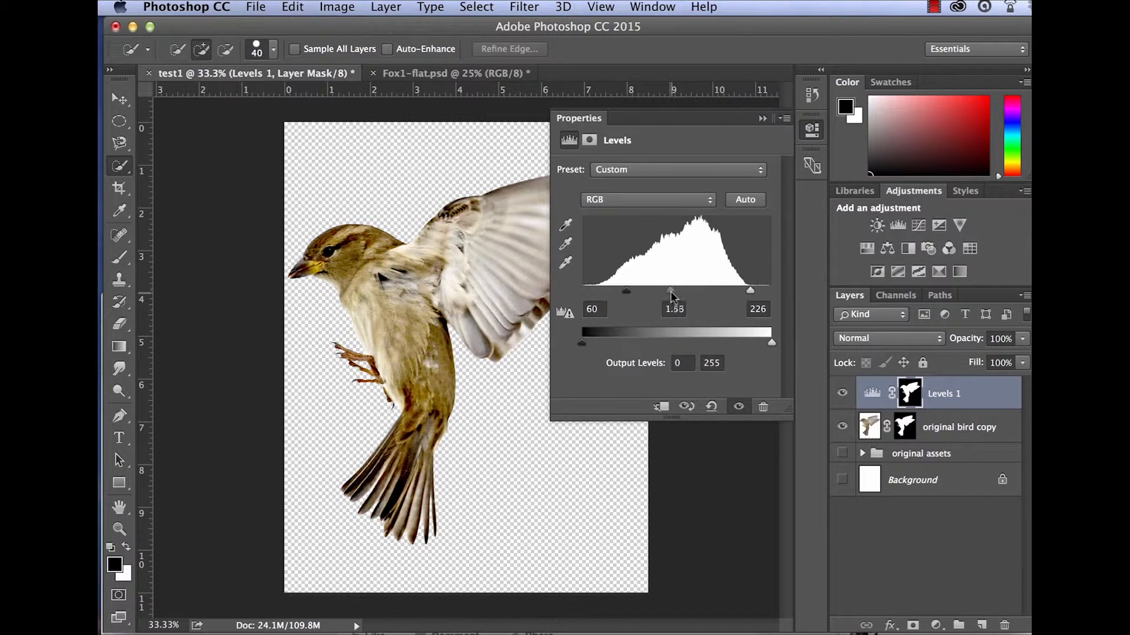
left_click_drag(665, 292, 639, 290)
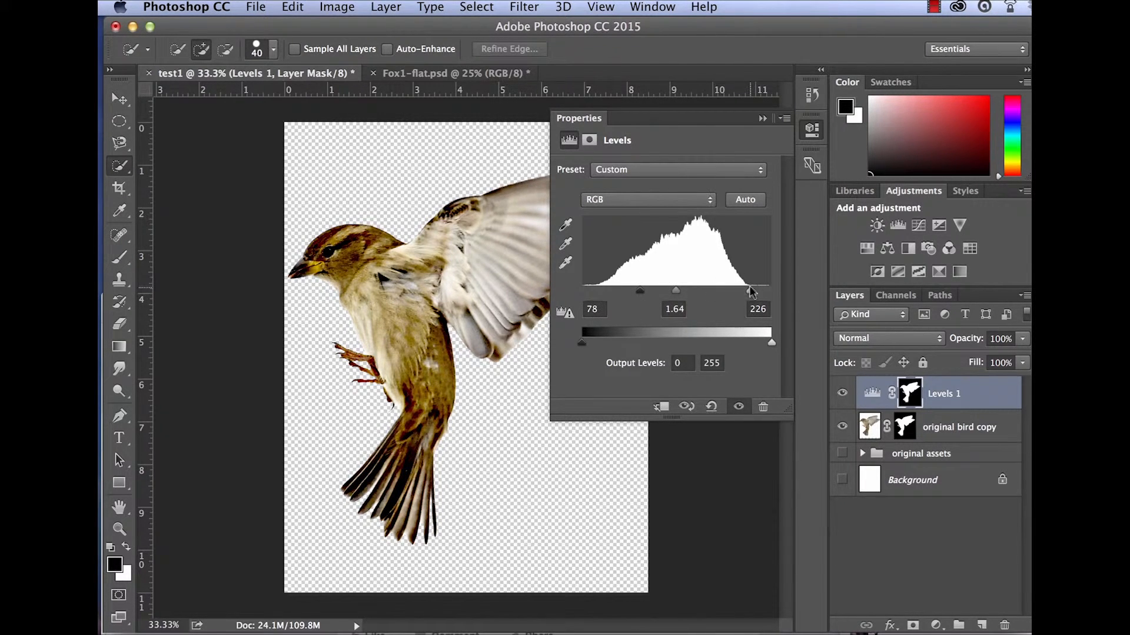
left_click_drag(750, 290, 673, 291)
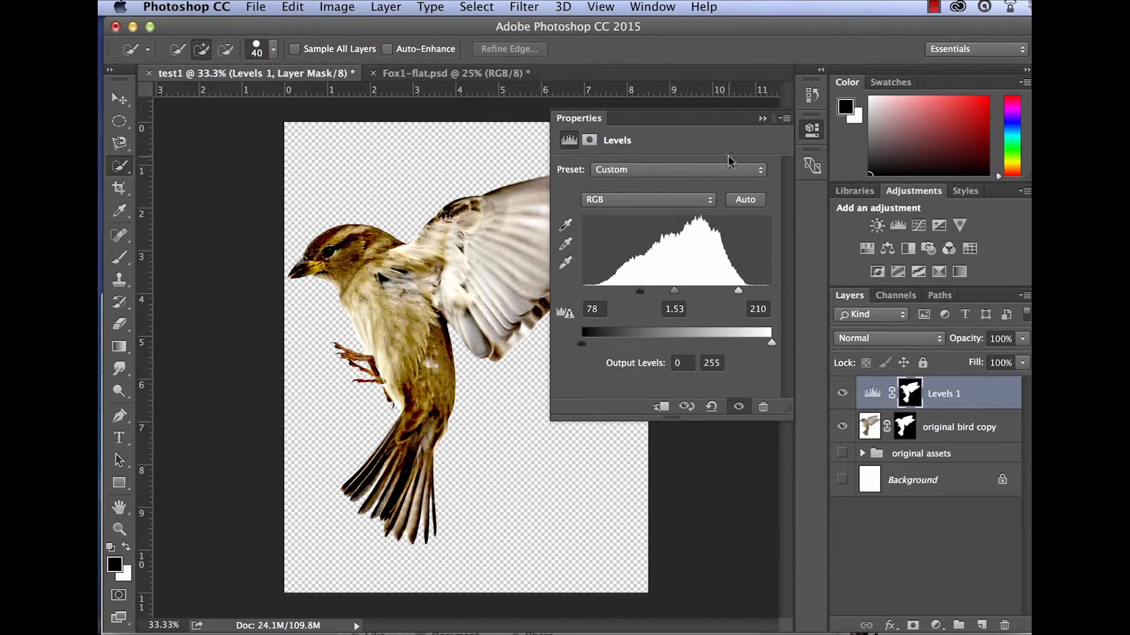
Duplicate the Levels 1 layer, undo the duplicate, and delete the Levels 1 adjustment layer.
left_click(762, 119)
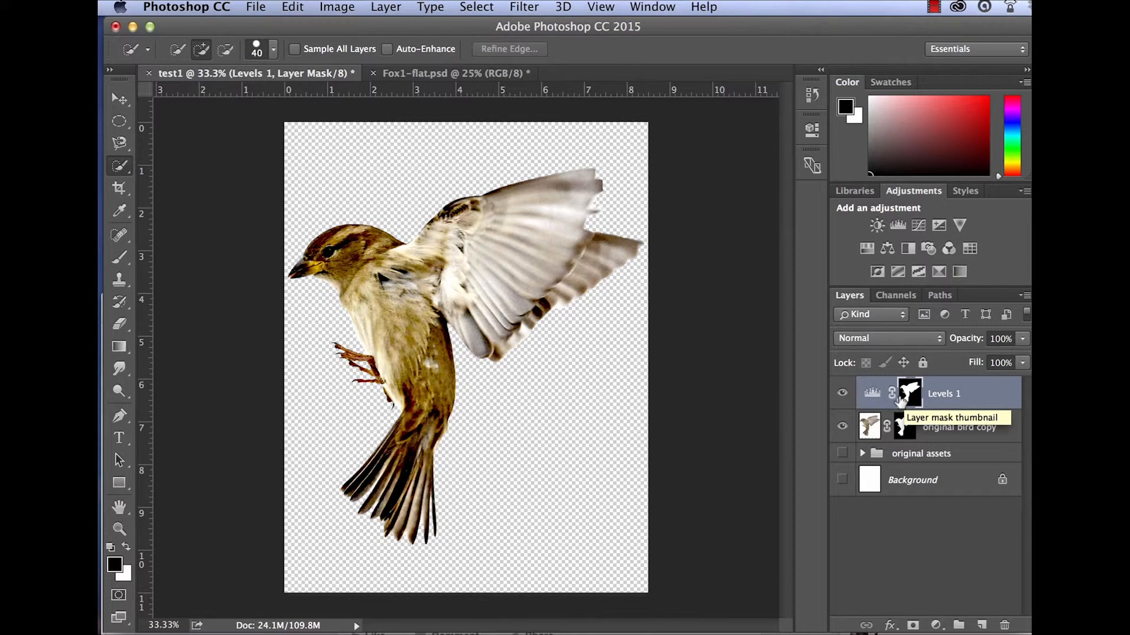
left_click_drag(899, 400, 987, 628)
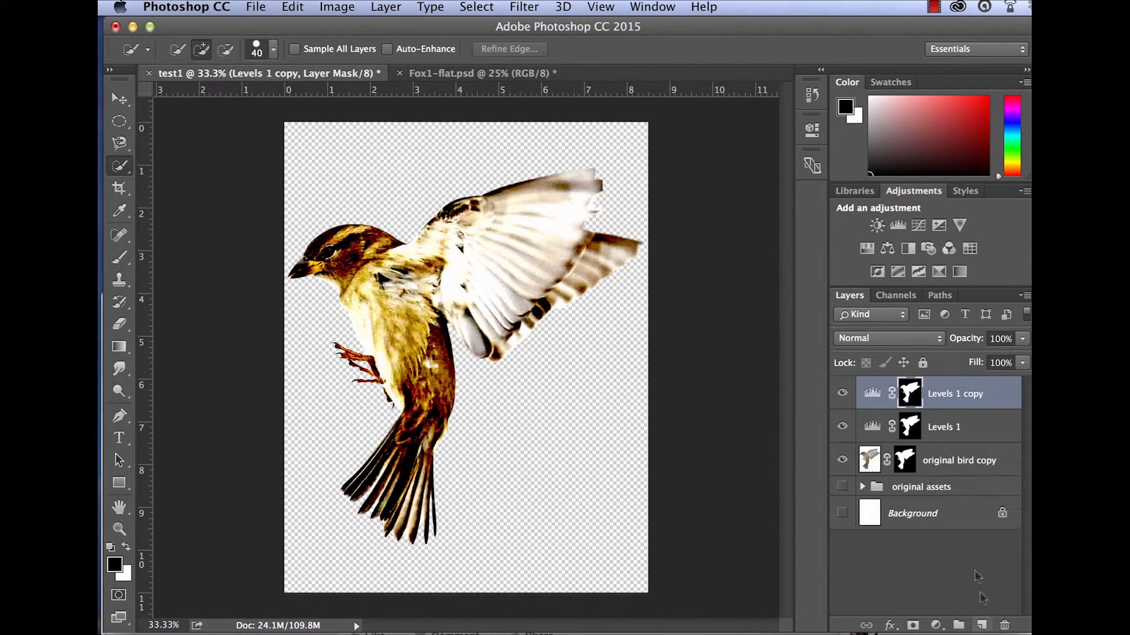
key("super+z")
left_click_drag(978, 396, 1009, 628)
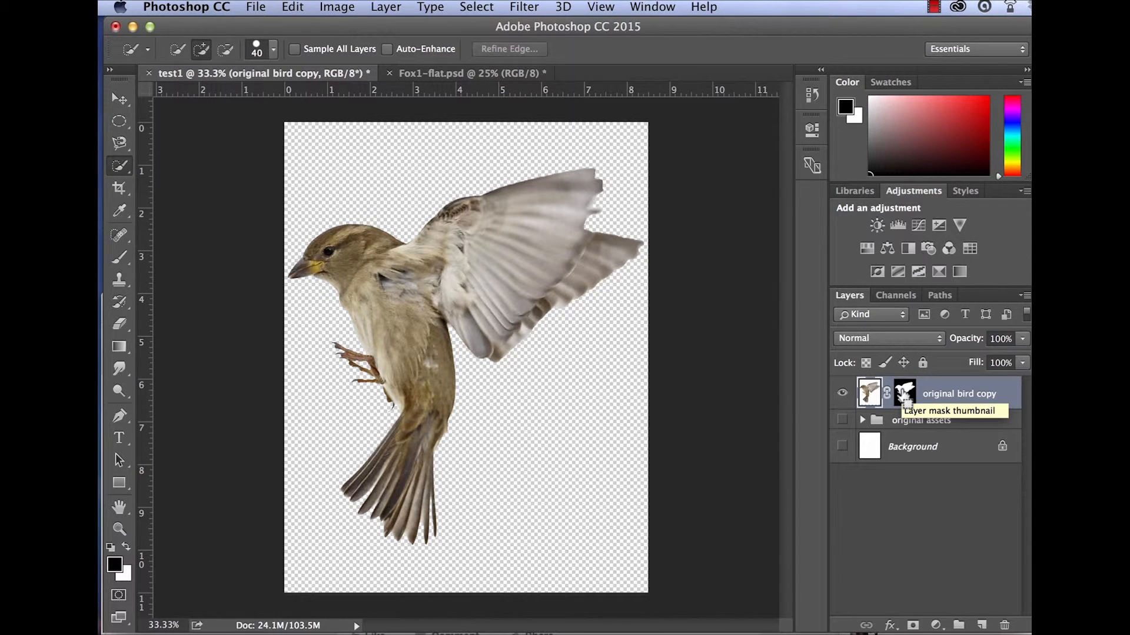
Add a Hue/Saturation adjustment layer above the masked bird layer and set Hue to +180.
left_click(907, 403, "super")
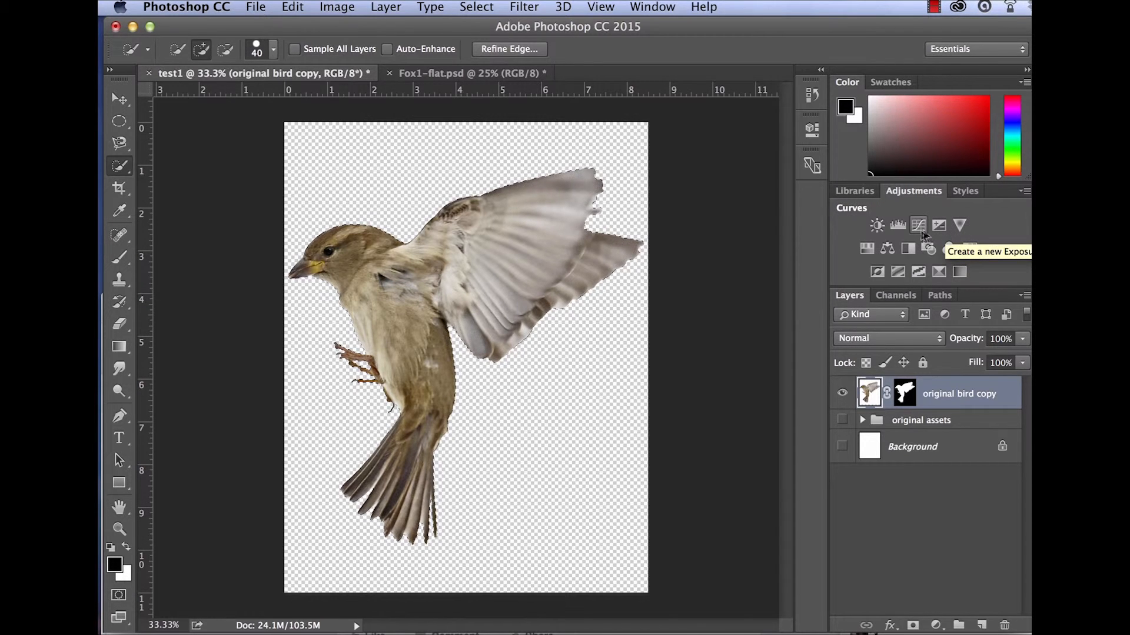
left_click(866, 248)
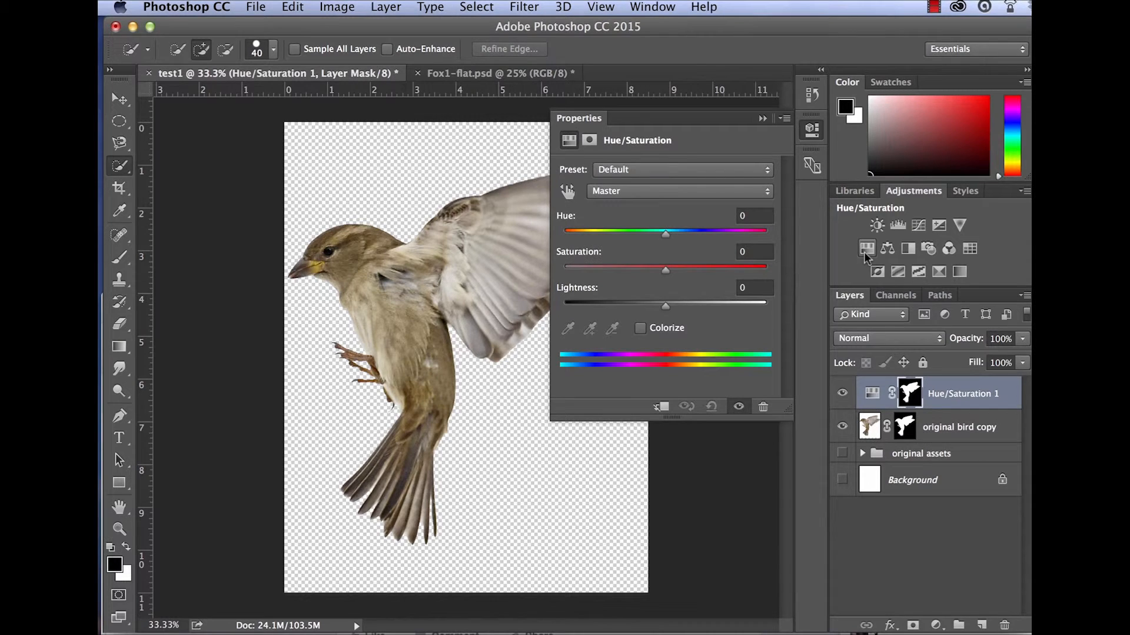
left_click_drag(666, 235, 770, 235)
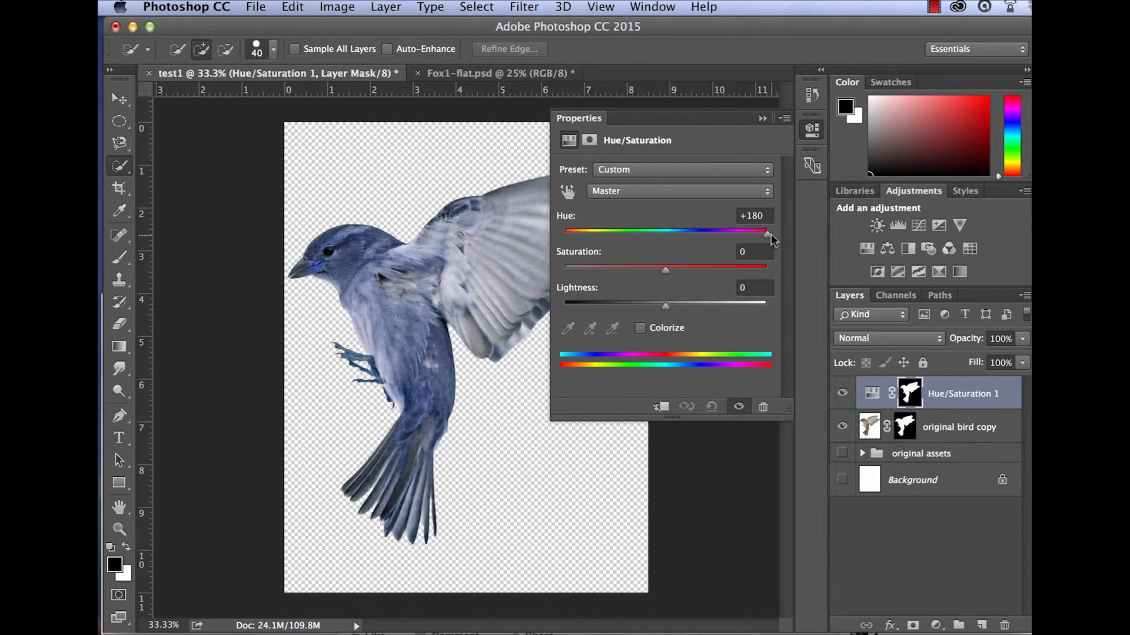
Set the Hue/Saturation Lightness to -18 and Saturation to +63, then close the properties.
left_click_drag(724, 119, 772, 327)
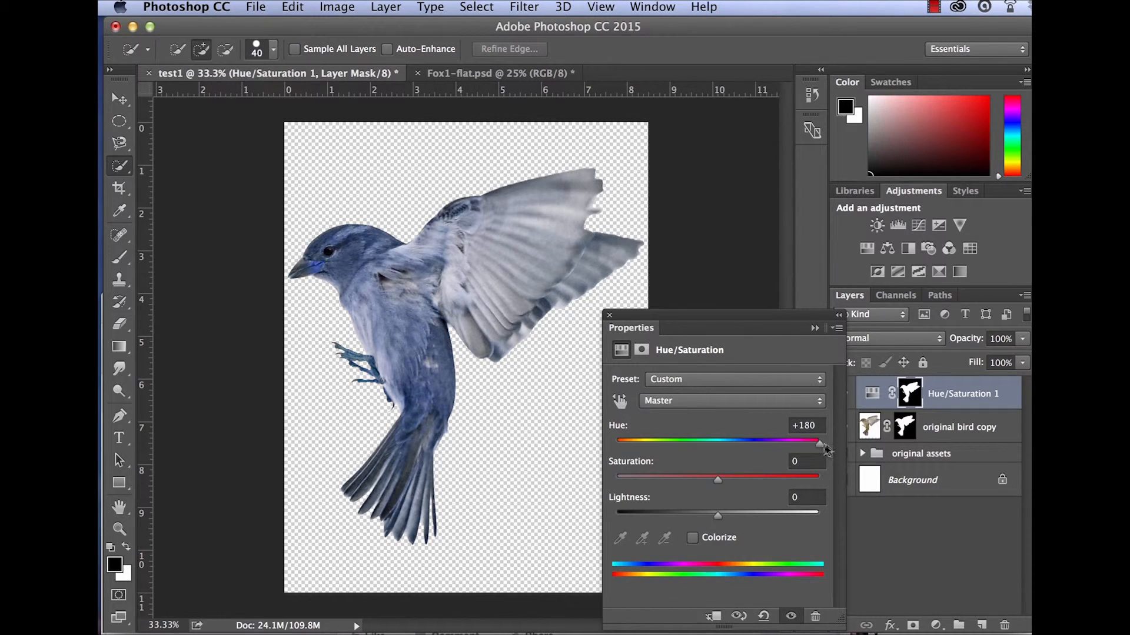
left_click_drag(722, 517, 699, 521)
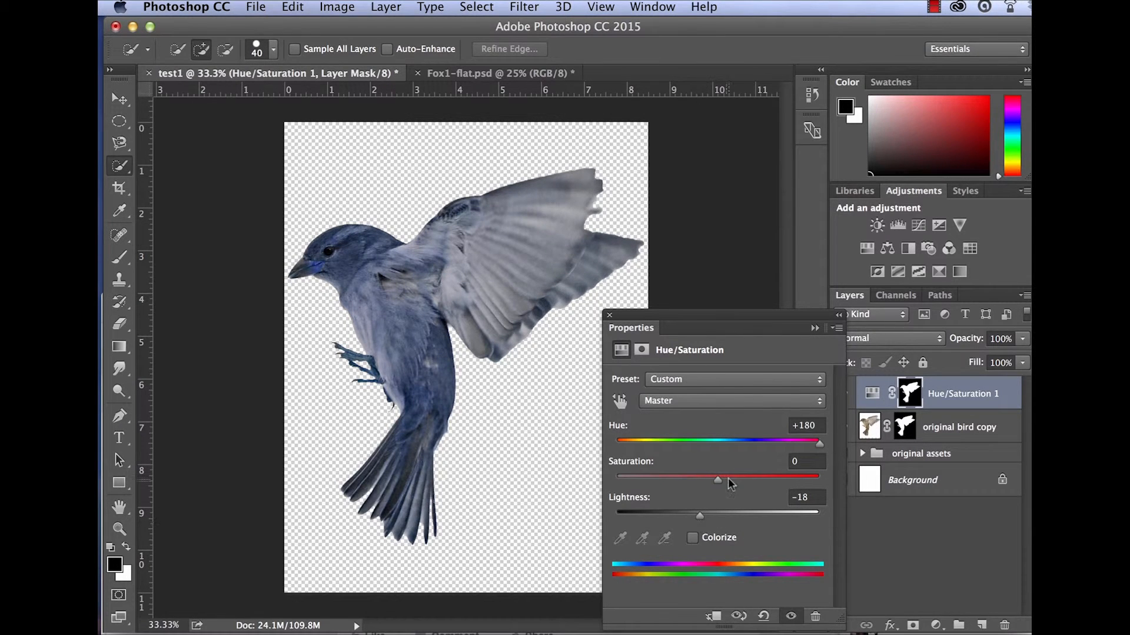
left_click_drag(715, 479, 783, 480)
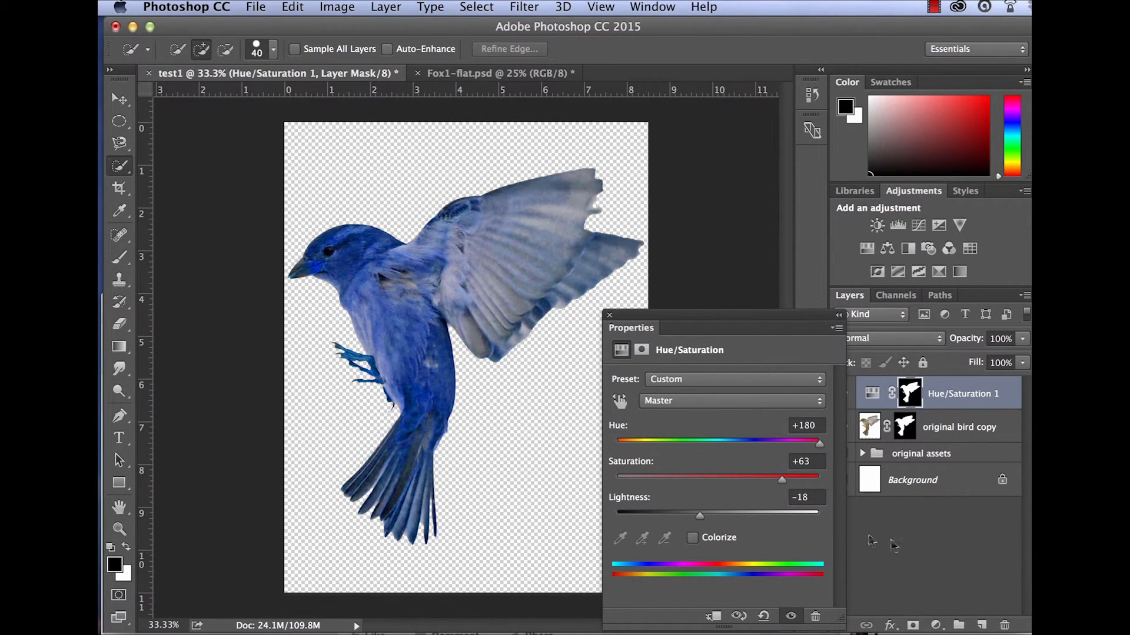
left_click(906, 538)
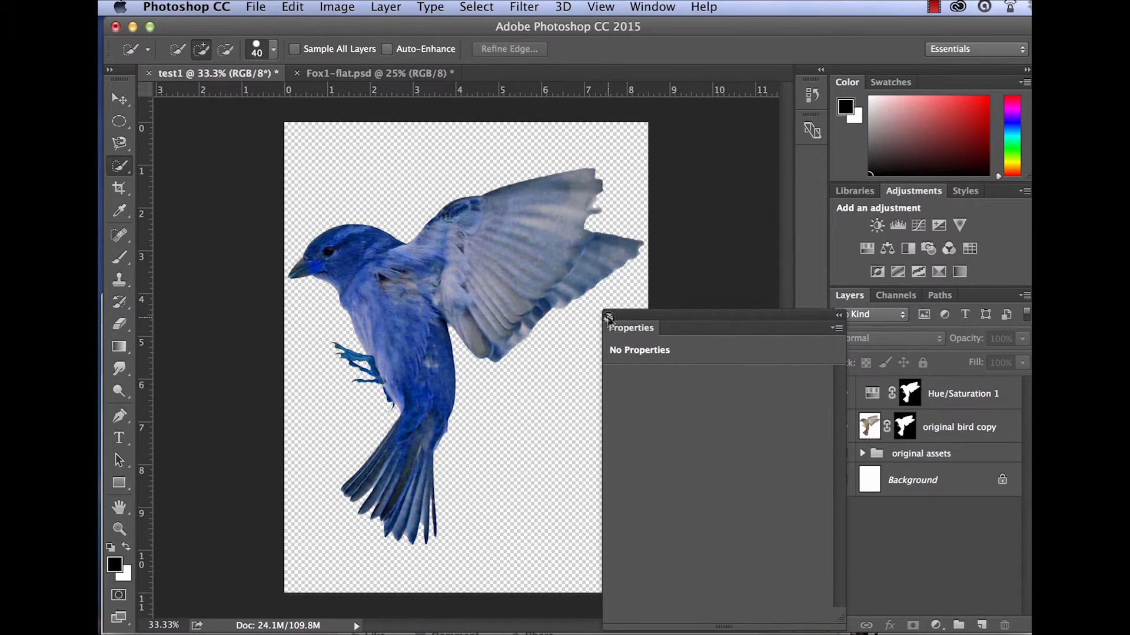
left_click(609, 315)
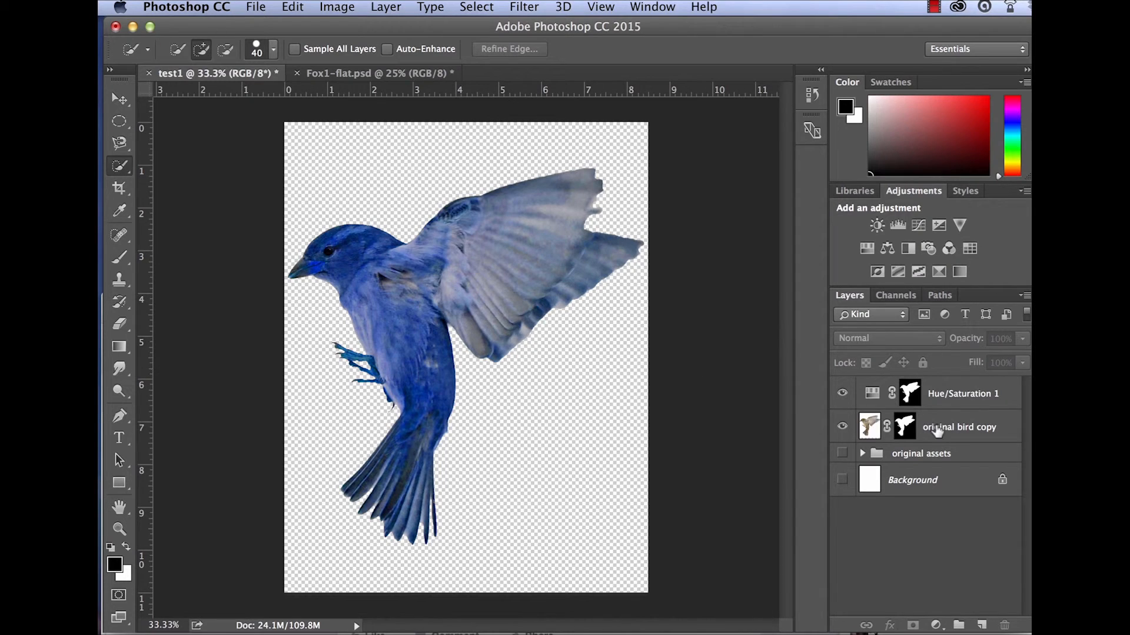
Reopen the Hue/Saturation 1 layer's settings, change Hue to -39, and close the properties.
left_click(869, 424)
left_click(873, 396)
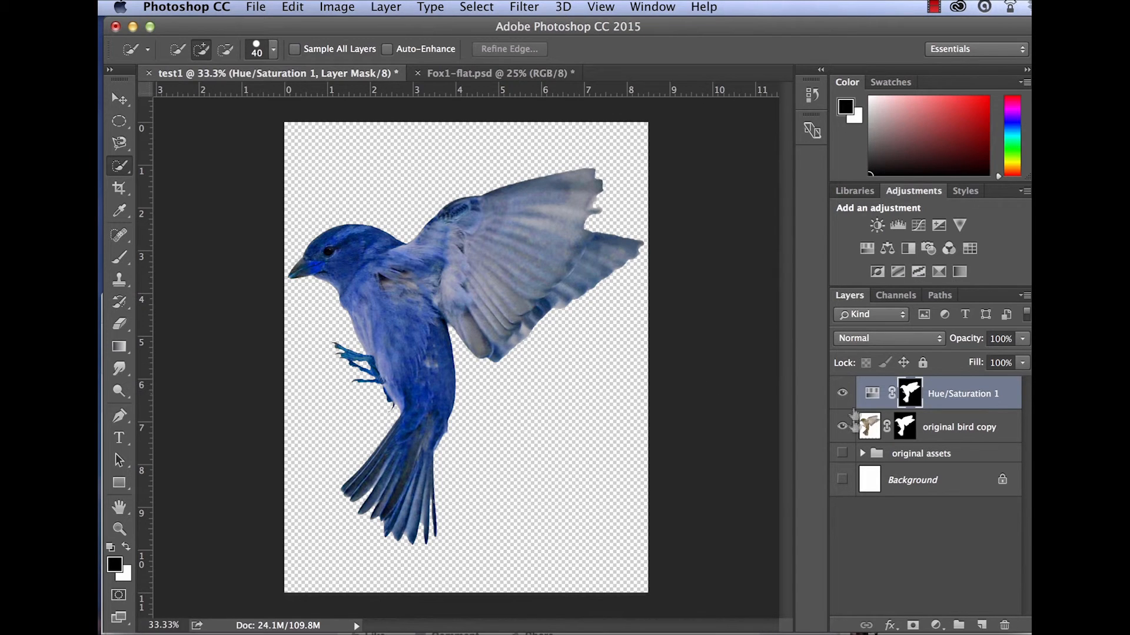
double_click(873, 396)
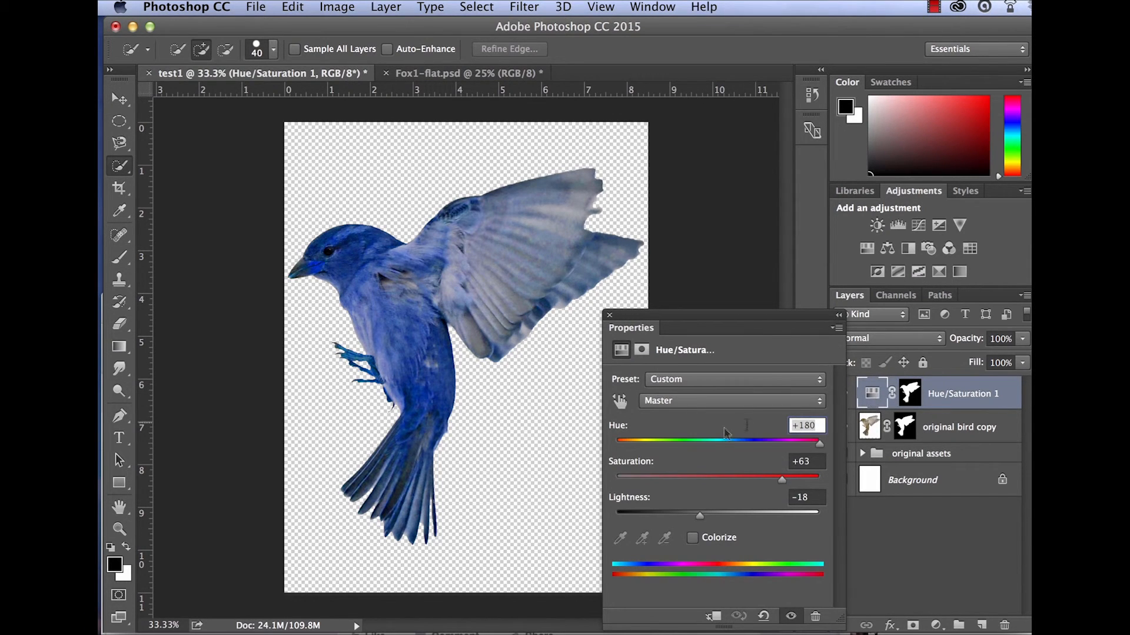
left_click_drag(822, 445, 677, 448)
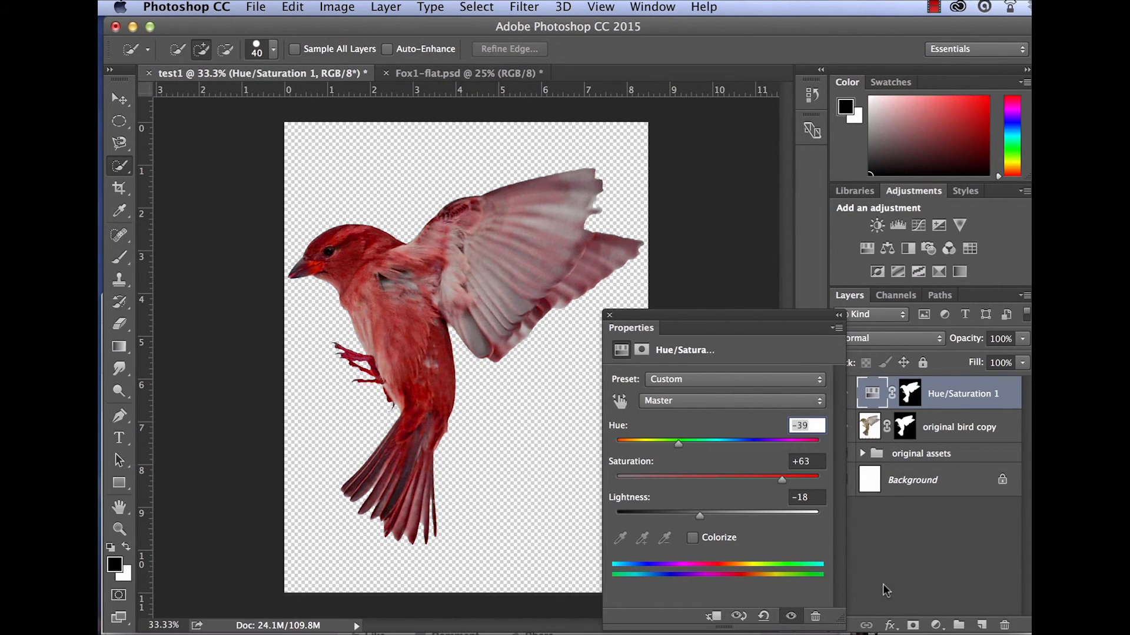
left_click_drag(640, 315, 658, 251)
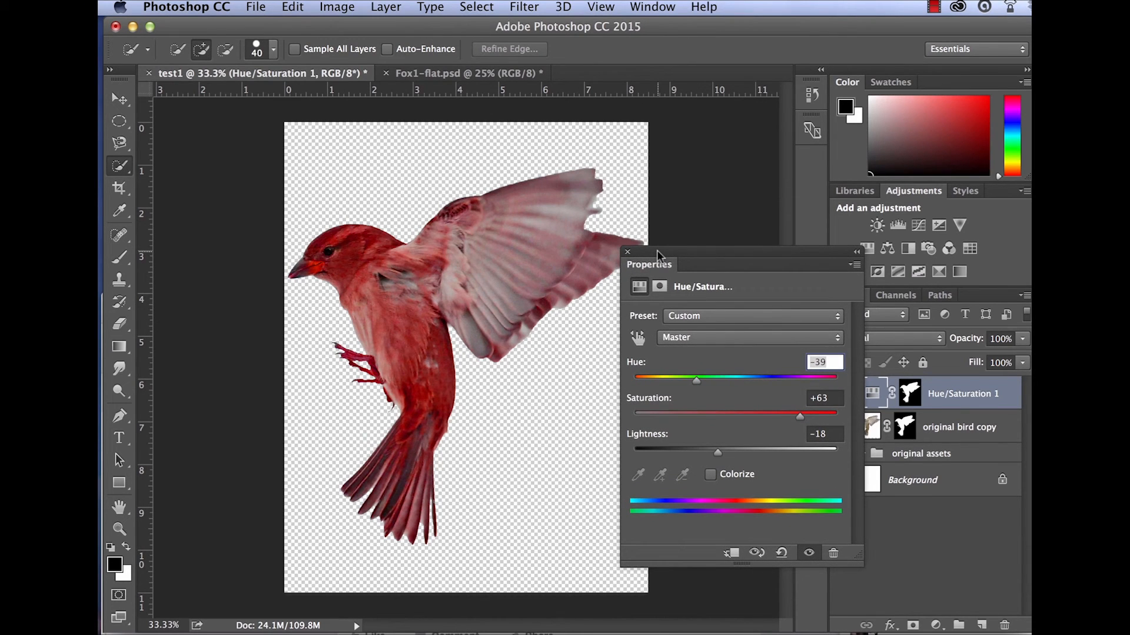
left_click(628, 252)
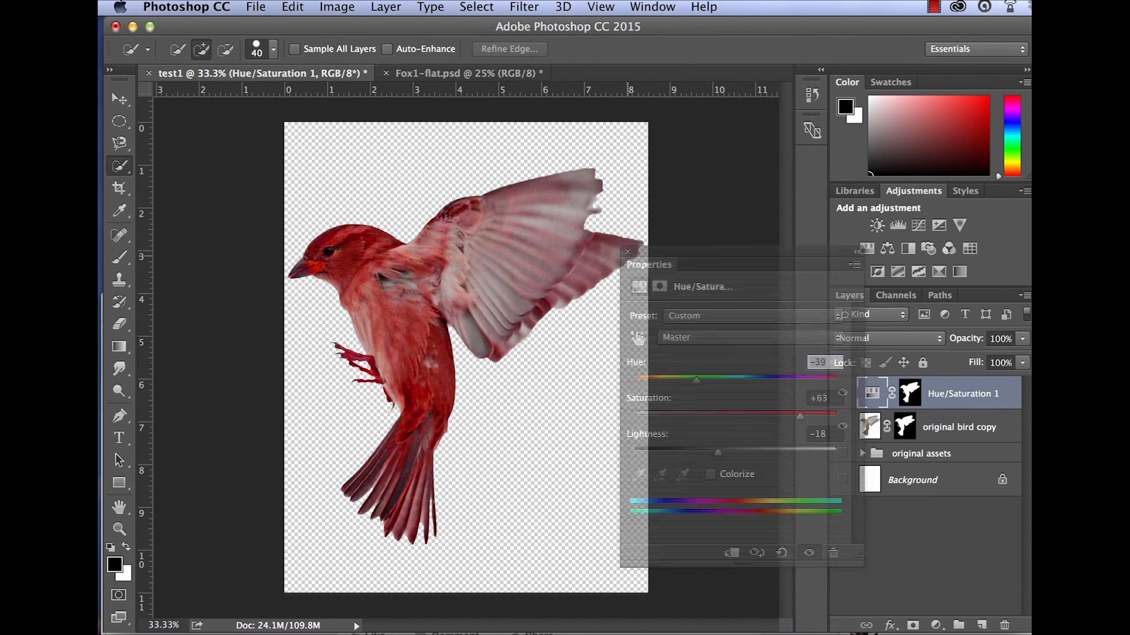
left_click(888, 585)
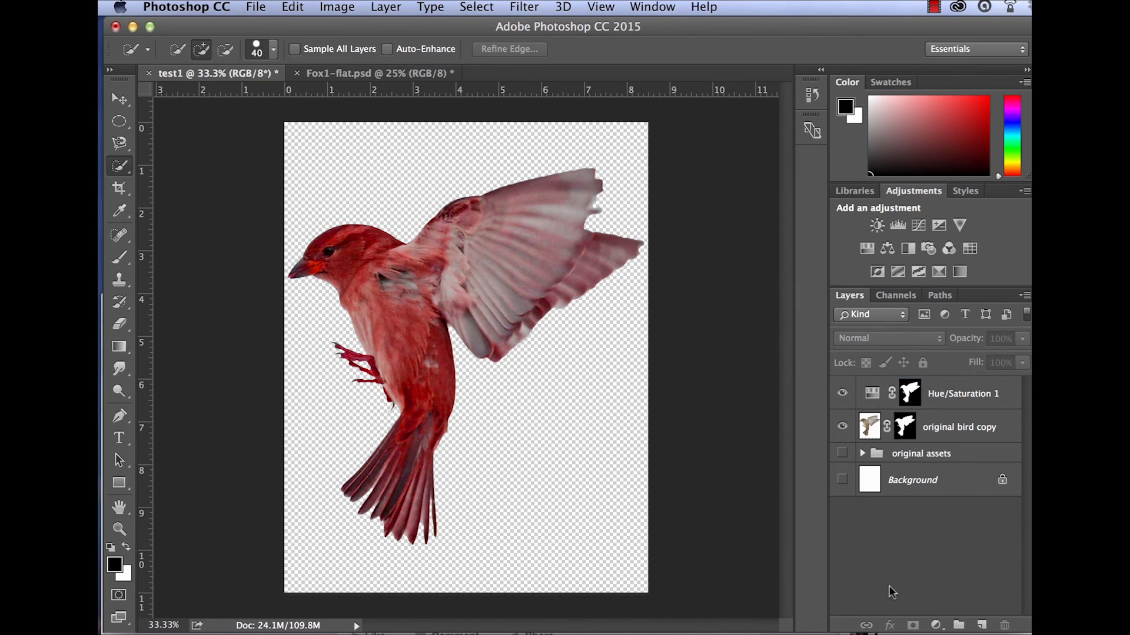